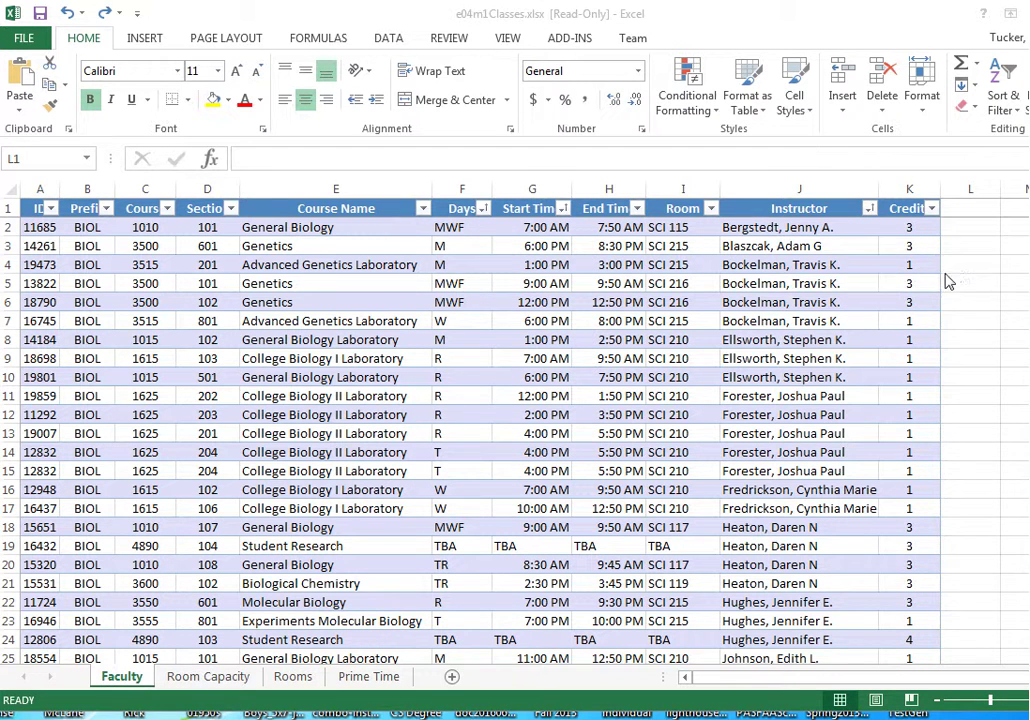
- Add a column headed "Capacity" to the Faculty table by entering the heading in cell L1
{"action": "left_click", "coordinate": [967, 207]}
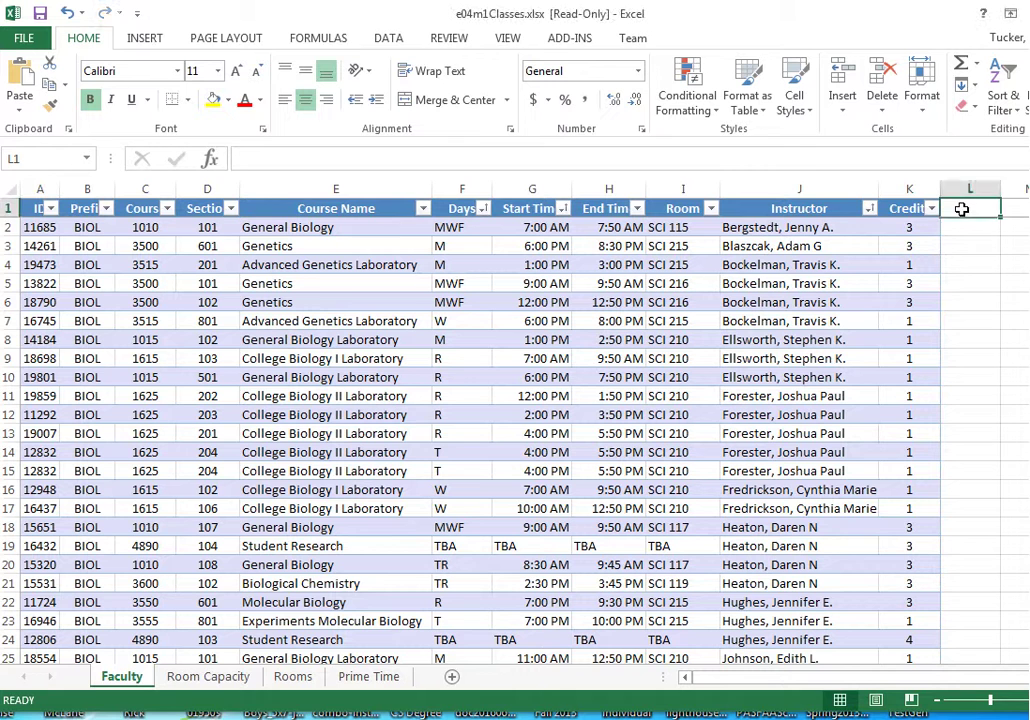
{"action": "left_click", "coordinate": [531, 150]}
{"action": "type", "text": "Capacity"}
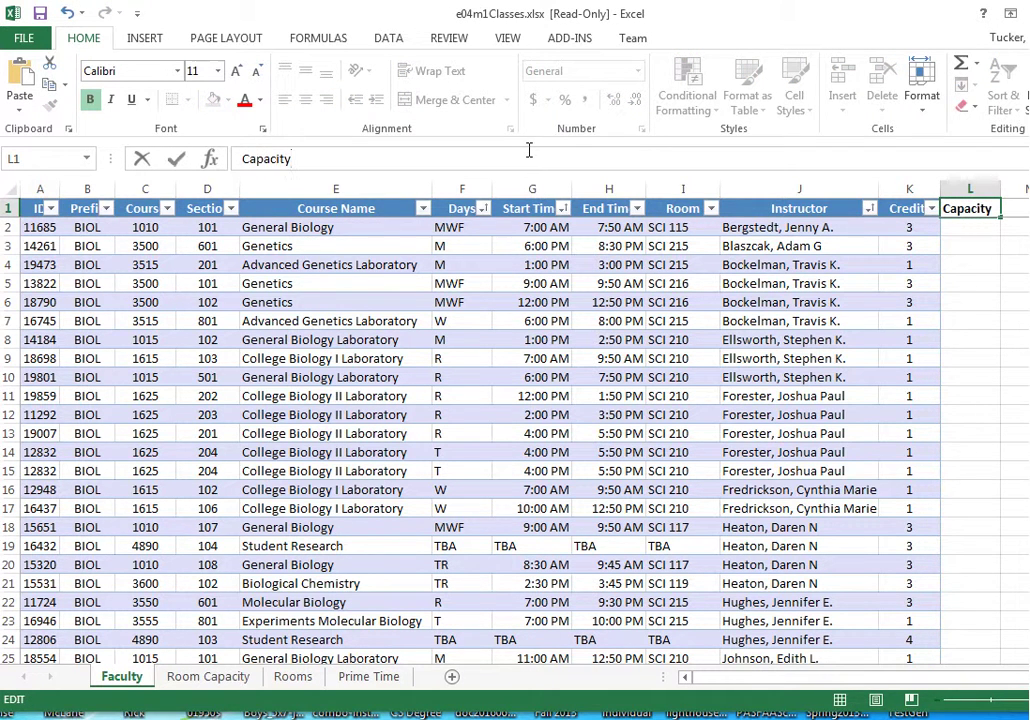
{"action": "left_click", "coordinate": [176, 158]}
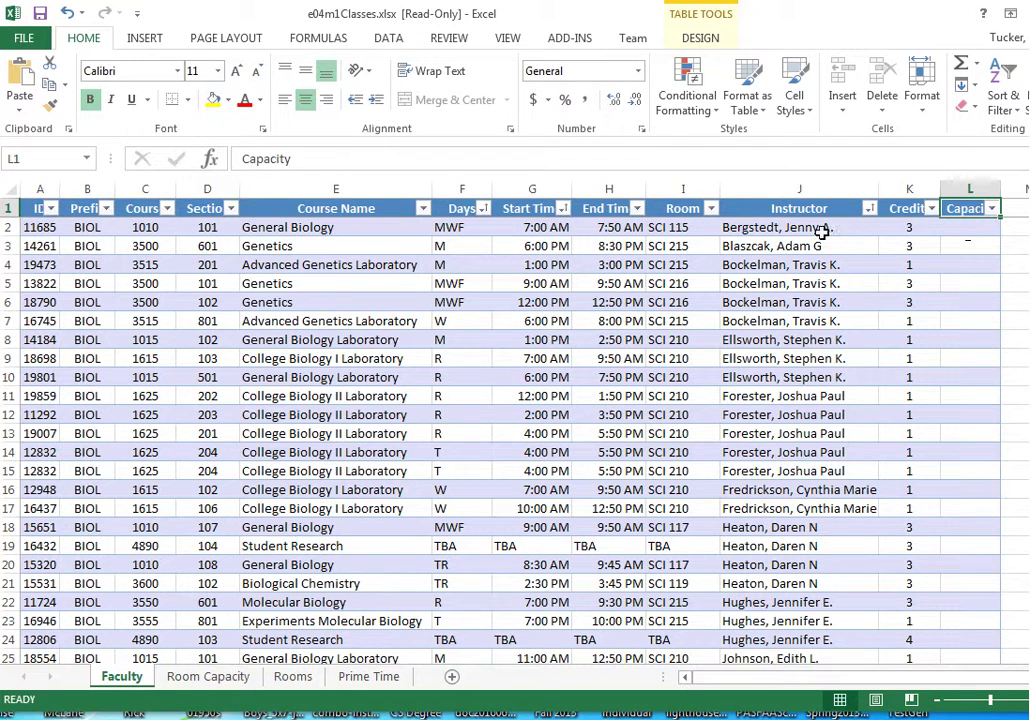
- Examine the room in I2 and the room and capacity list on the Room Capacity sheet, ending on the Faculty sheet
{"action": "left_click", "coordinate": [669, 227]}
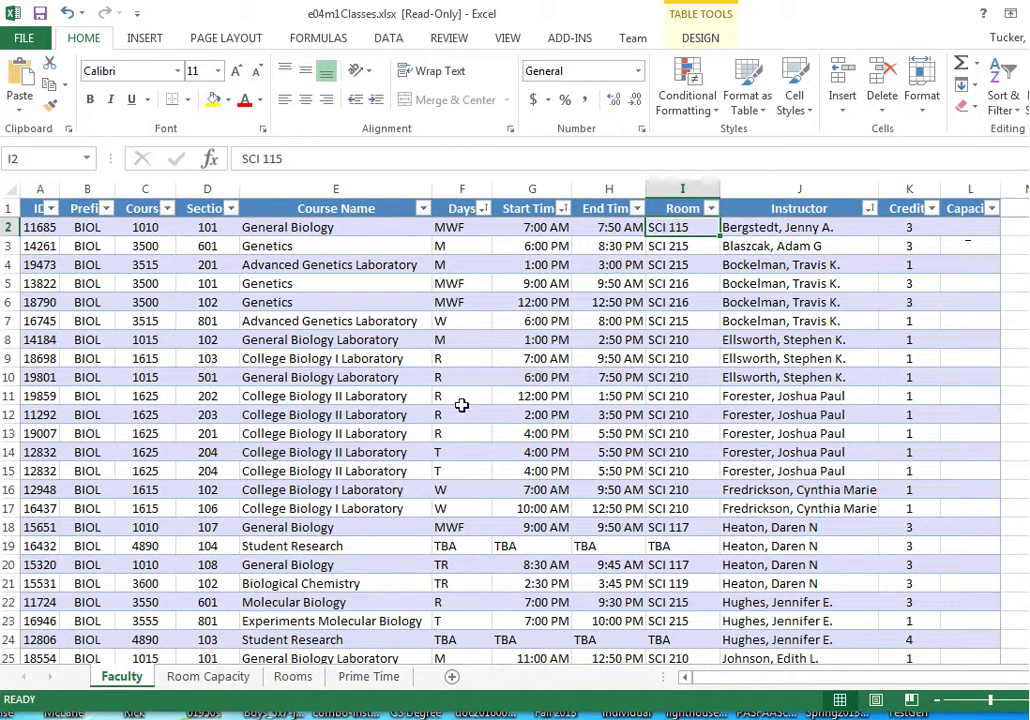
{"action": "left_click", "coordinate": [210, 677]}
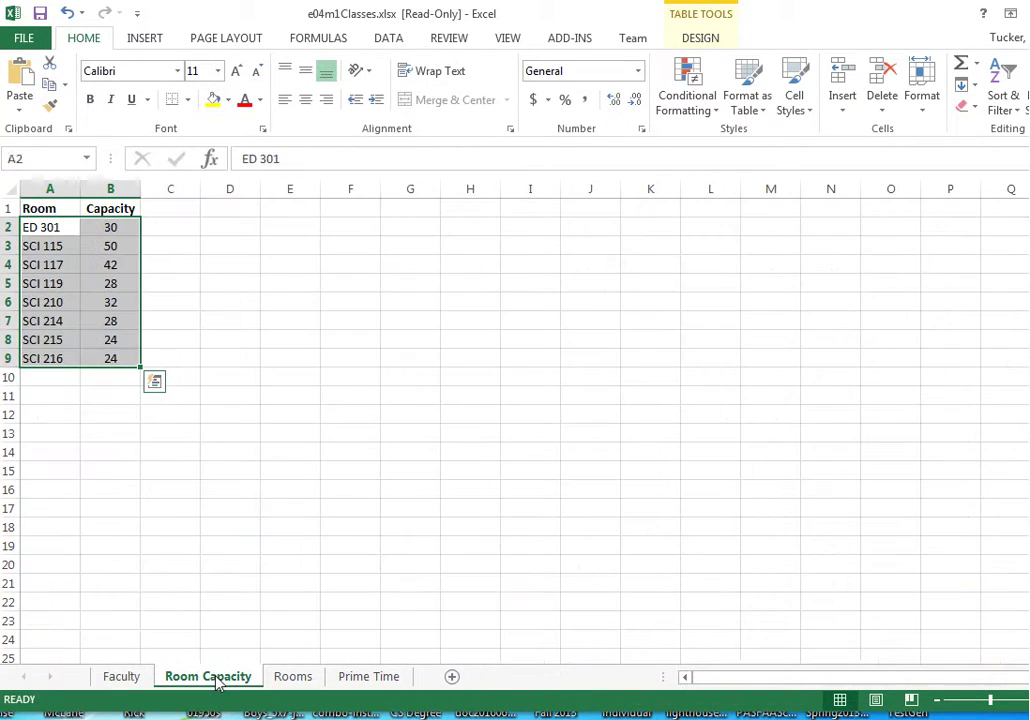
{"action": "left_click", "coordinate": [50, 322]}
{"action": "left_click", "coordinate": [46, 340]}
{"action": "left_click", "coordinate": [103, 341]}
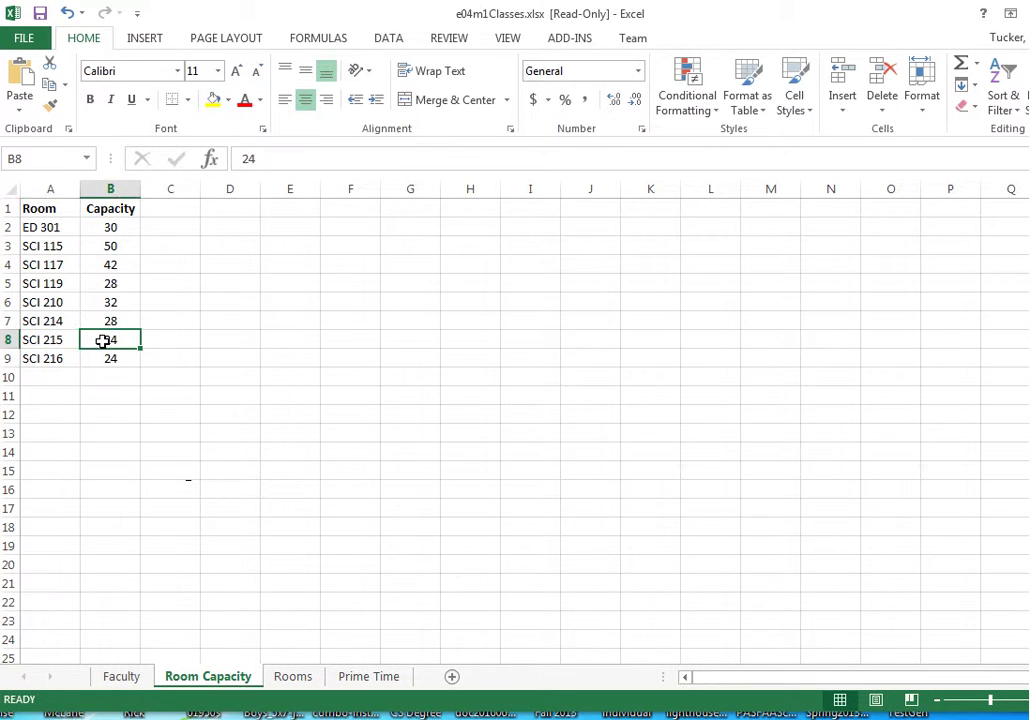
{"action": "left_click", "coordinate": [121, 677]}
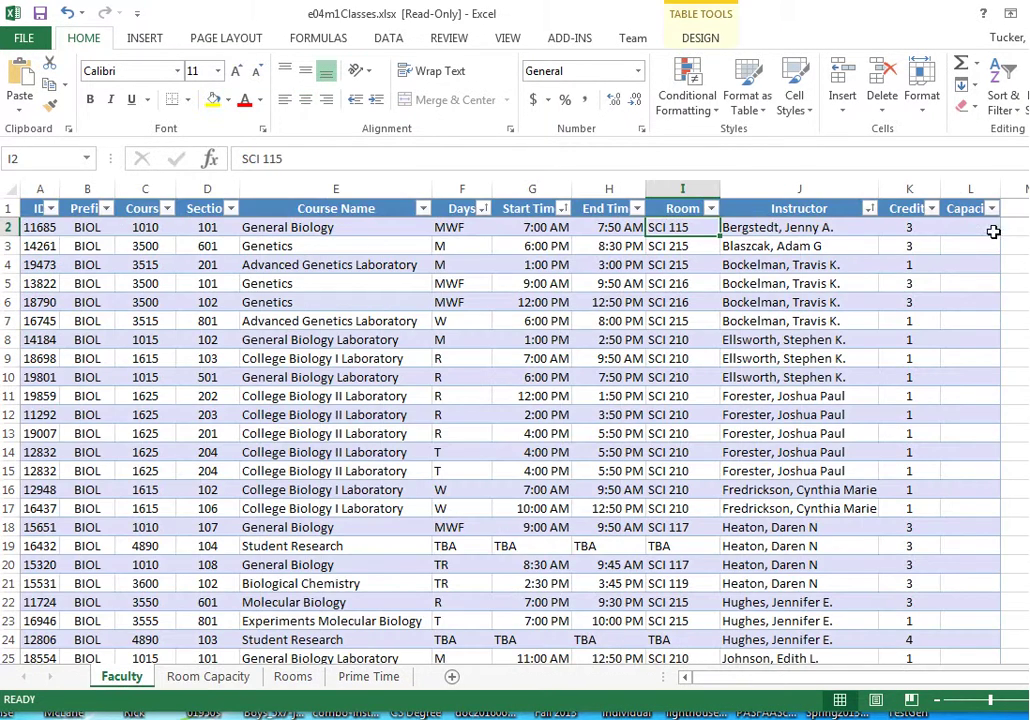
{"action": "left_click", "coordinate": [963, 230]}
{"action": "left_click", "coordinate": [703, 158]}
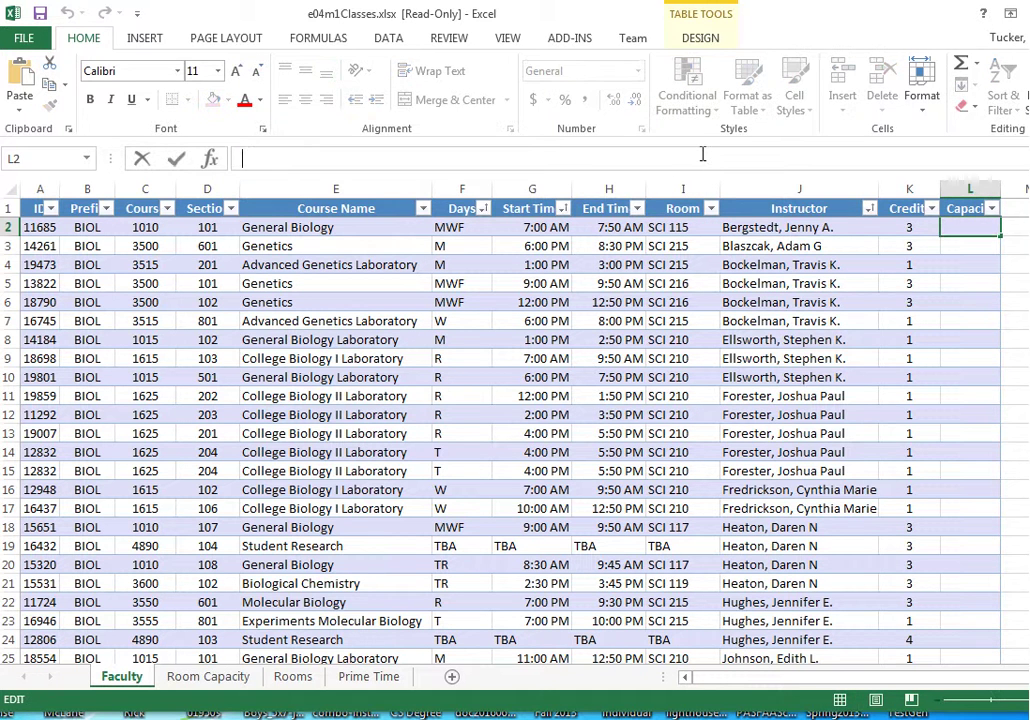
{"action": "type", "text": "="}
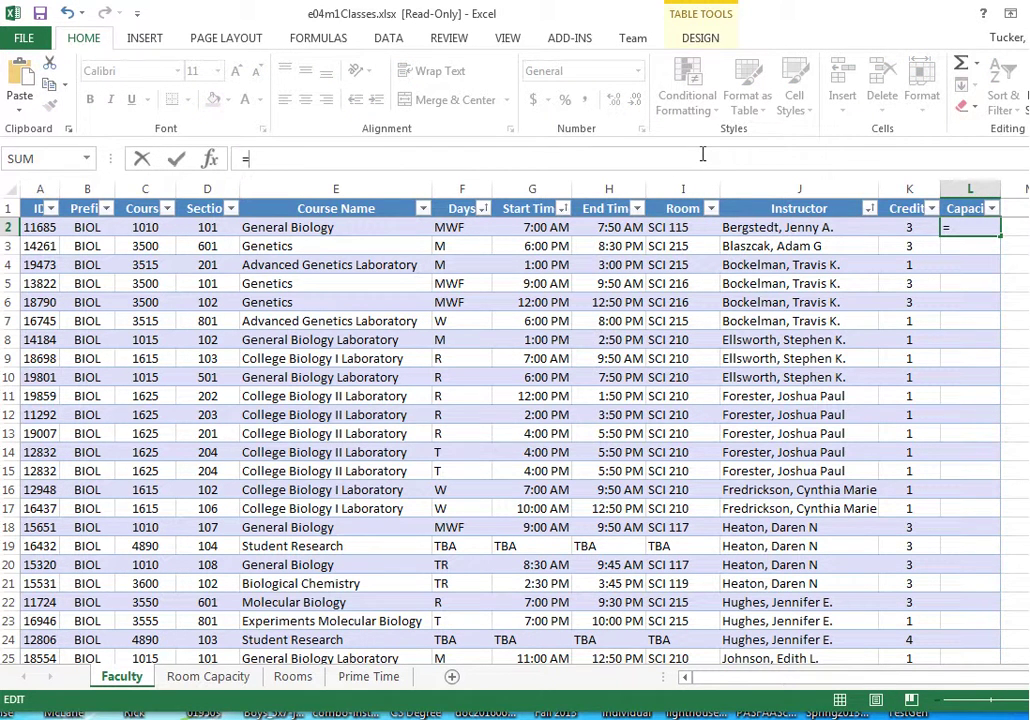
{"action": "left_click", "coordinate": [208, 677]}
{"action": "left_click_drag", "start_coordinate": [48, 230], "coordinate": [103, 356]}
{"action": "left_click", "coordinate": [122, 677]}
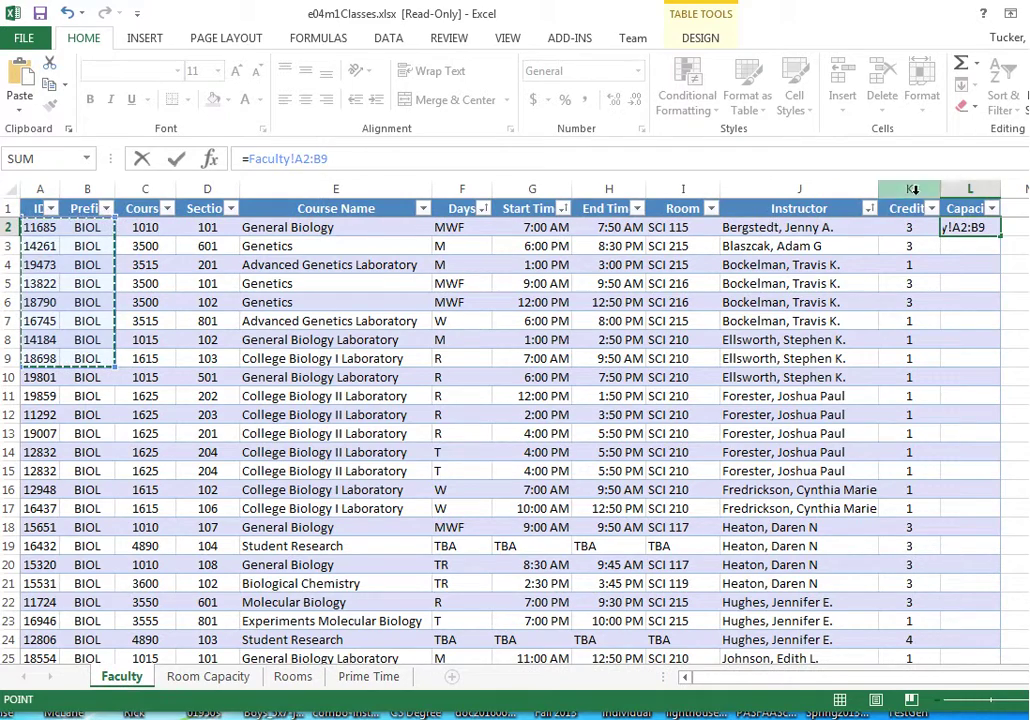
{"action": "left_click", "coordinate": [215, 680]}
{"action": "left_click", "coordinate": [205, 343]}
{"action": "left_click", "coordinate": [124, 682]}
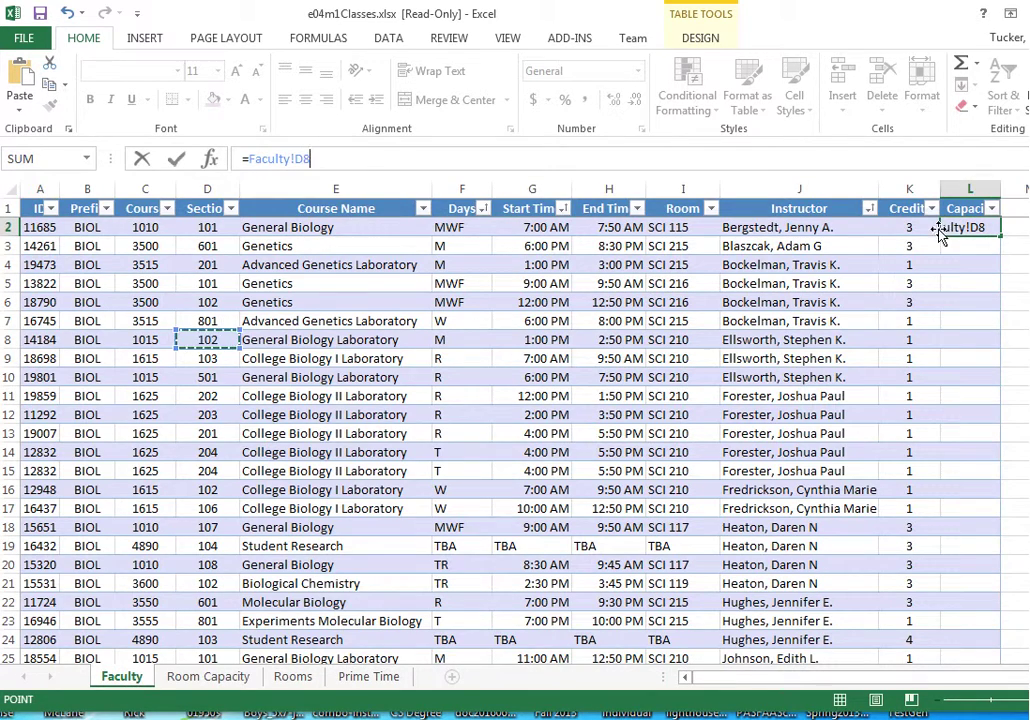
{"action": "left_click_drag", "start_coordinate": [415, 160], "coordinate": [189, 160]}
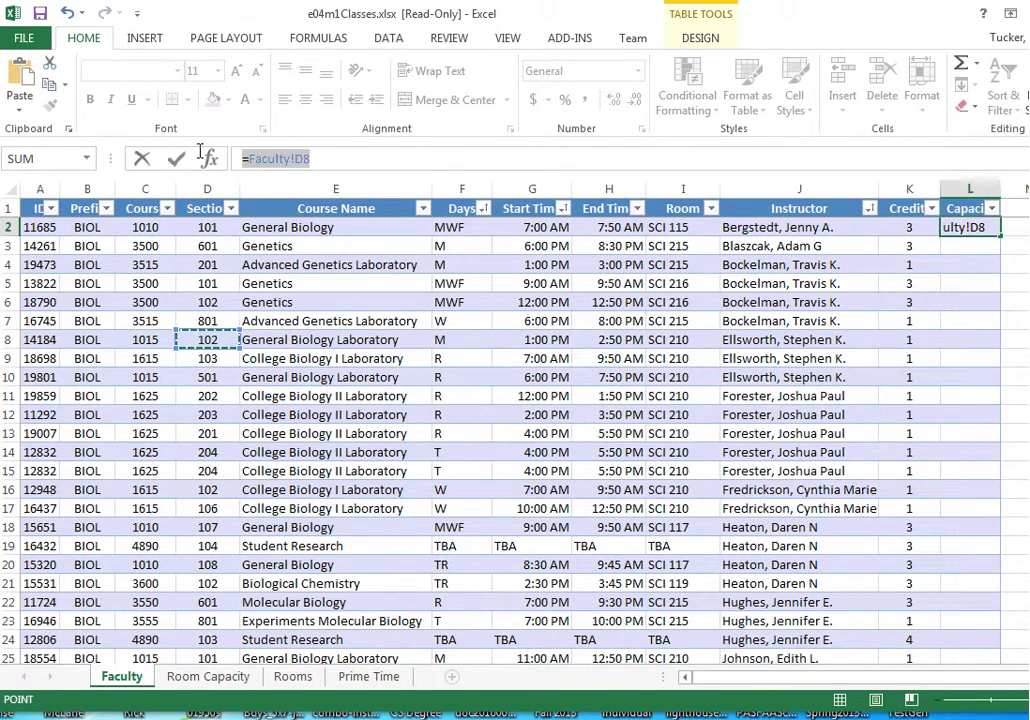
{"action": "key", "text": "BackSpace"}
- Start a VLOOKUP formula in L2, view its function arguments clear of the table's top rows, and cancel it
{"action": "type", "text": "vl"}
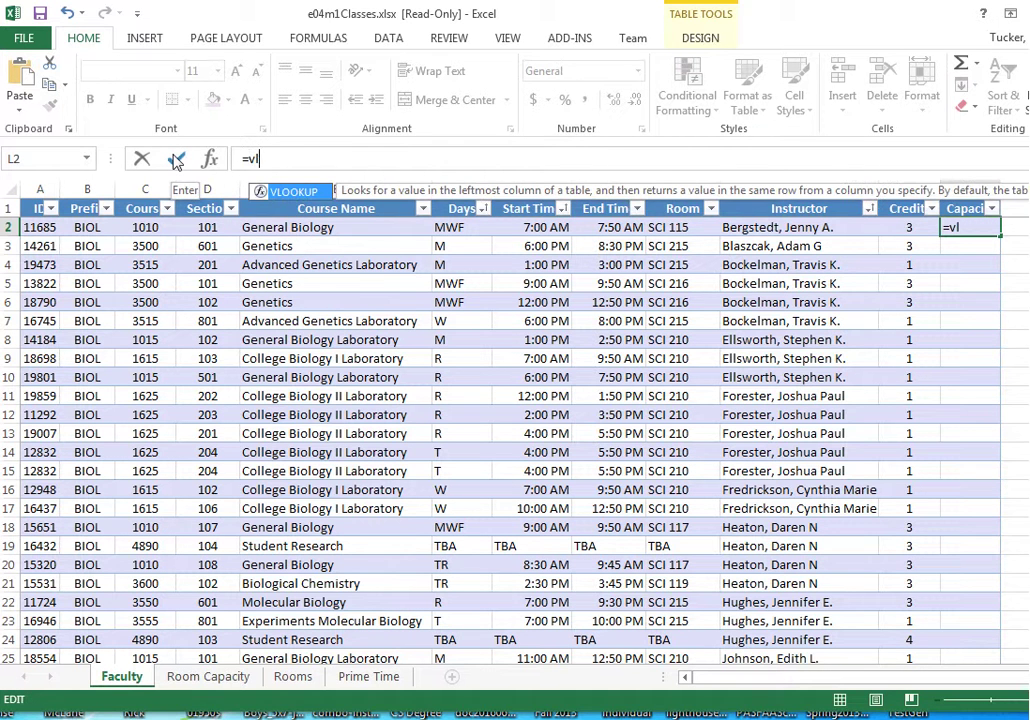
{"action": "type", "text": "ookup("}
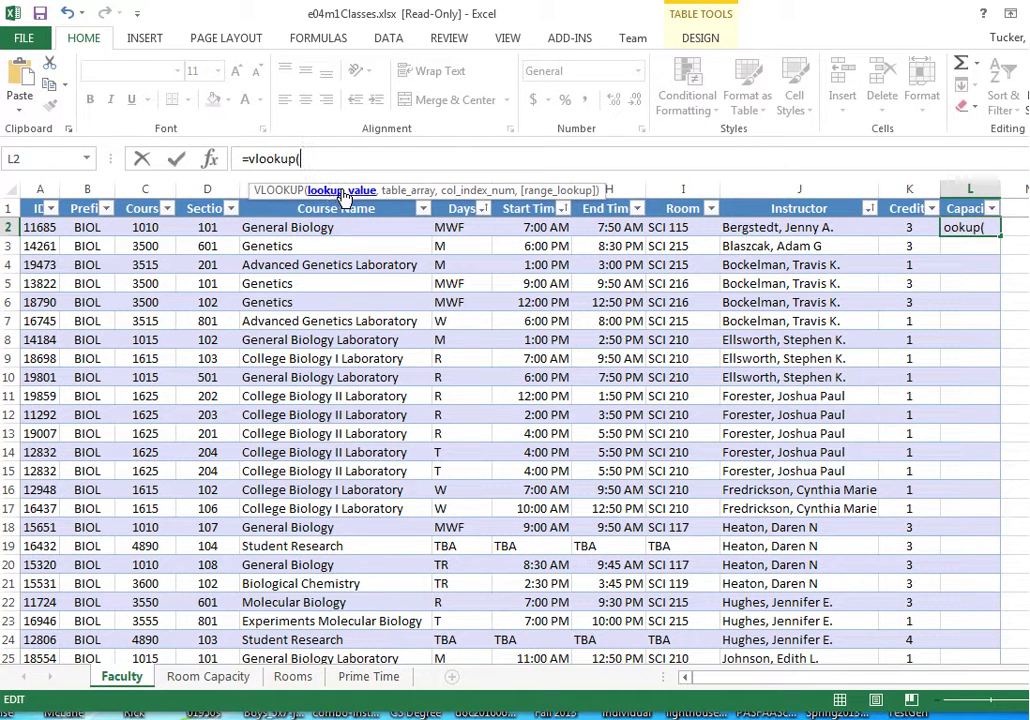
{"action": "left_click", "coordinate": [209, 159]}
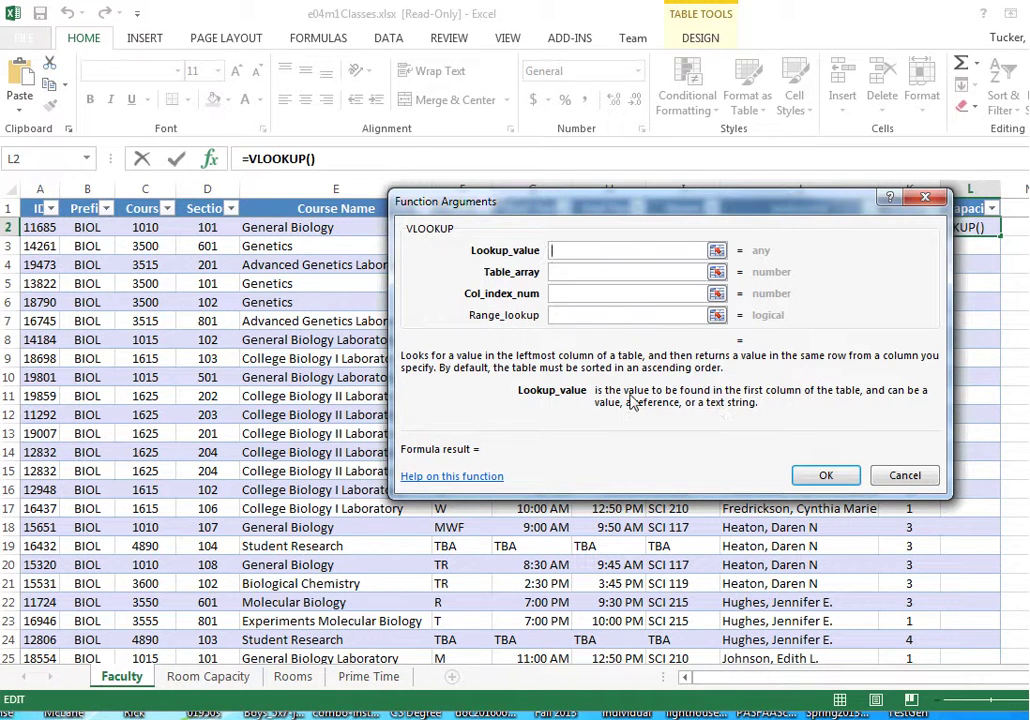
{"action": "left_click_drag", "start_coordinate": [738, 207], "coordinate": [484, 387]}
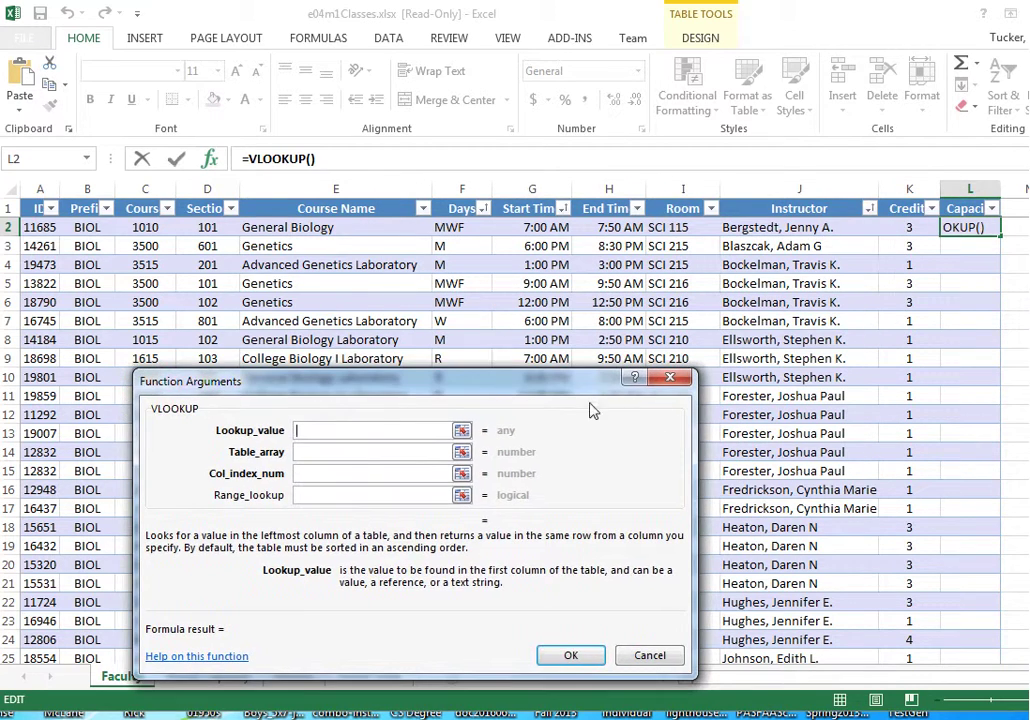
{"action": "left_click", "coordinate": [650, 656]}
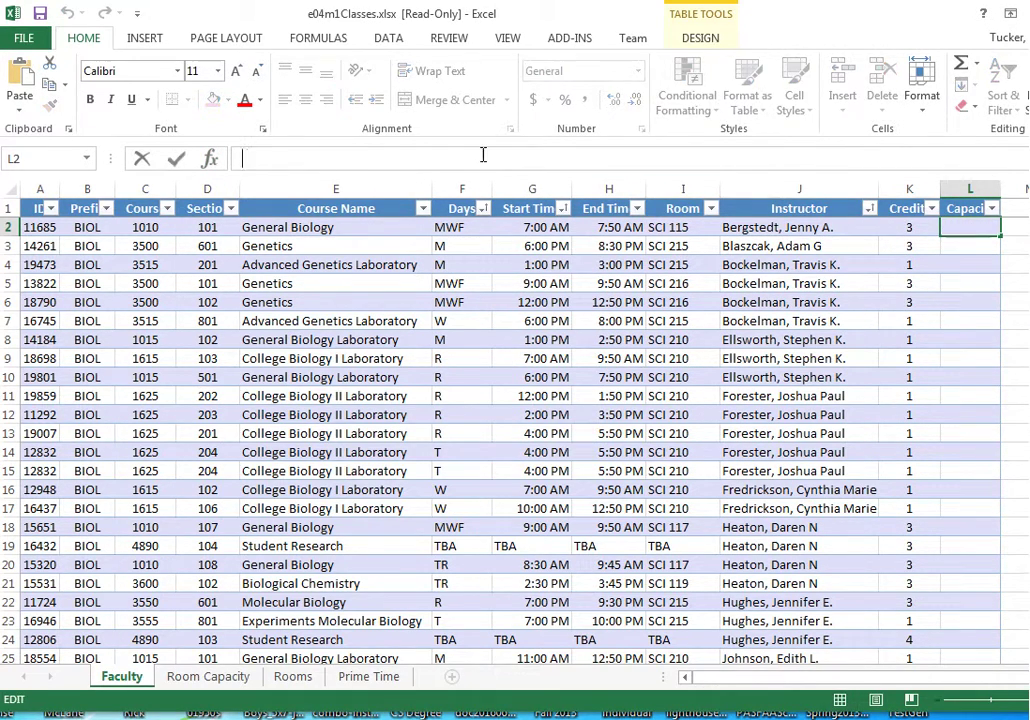
{"action": "type", "text": "=vli"}
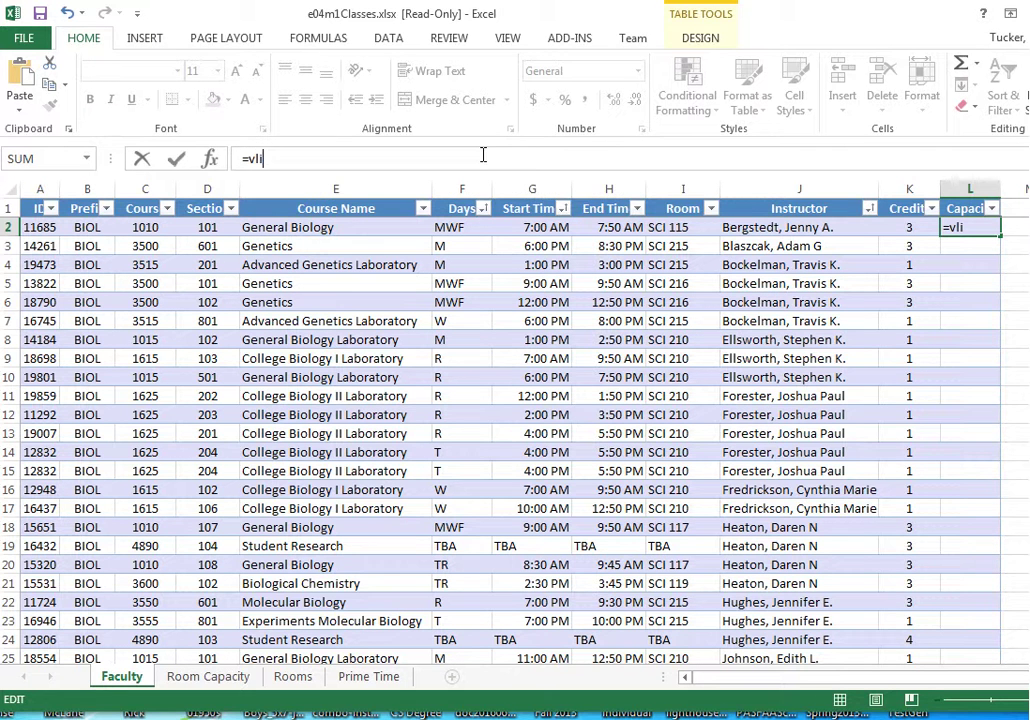
{"action": "key", "text": "BackSpace"}
{"action": "key", "text": "BackSpace"}
{"action": "type", "text": "ookup("}
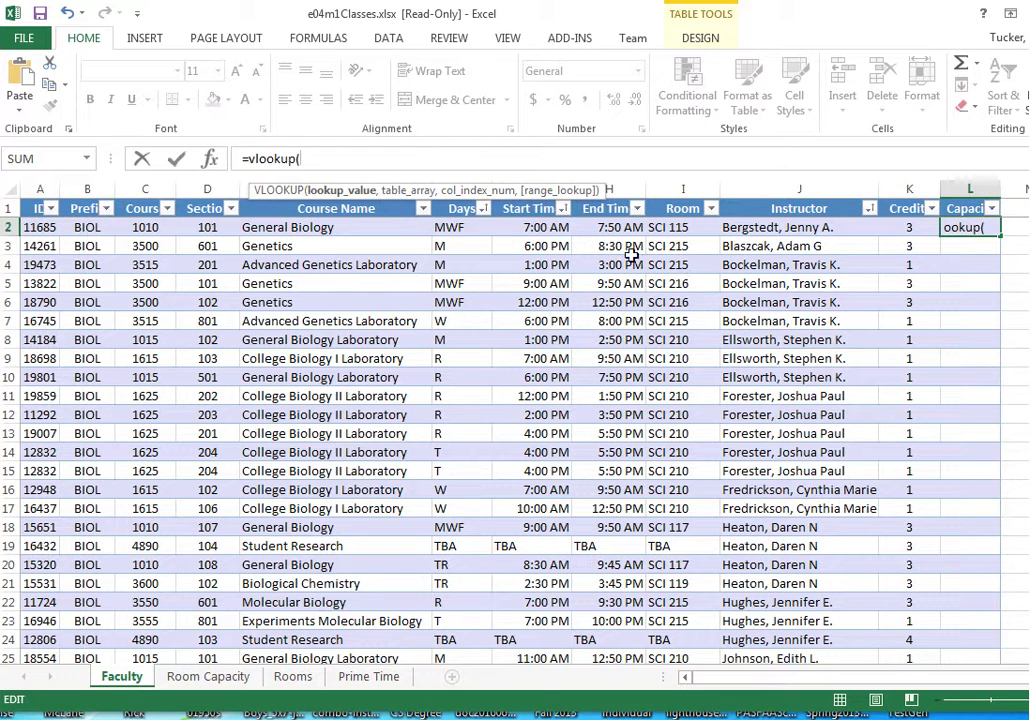
{"action": "left_click", "coordinate": [661, 228]}
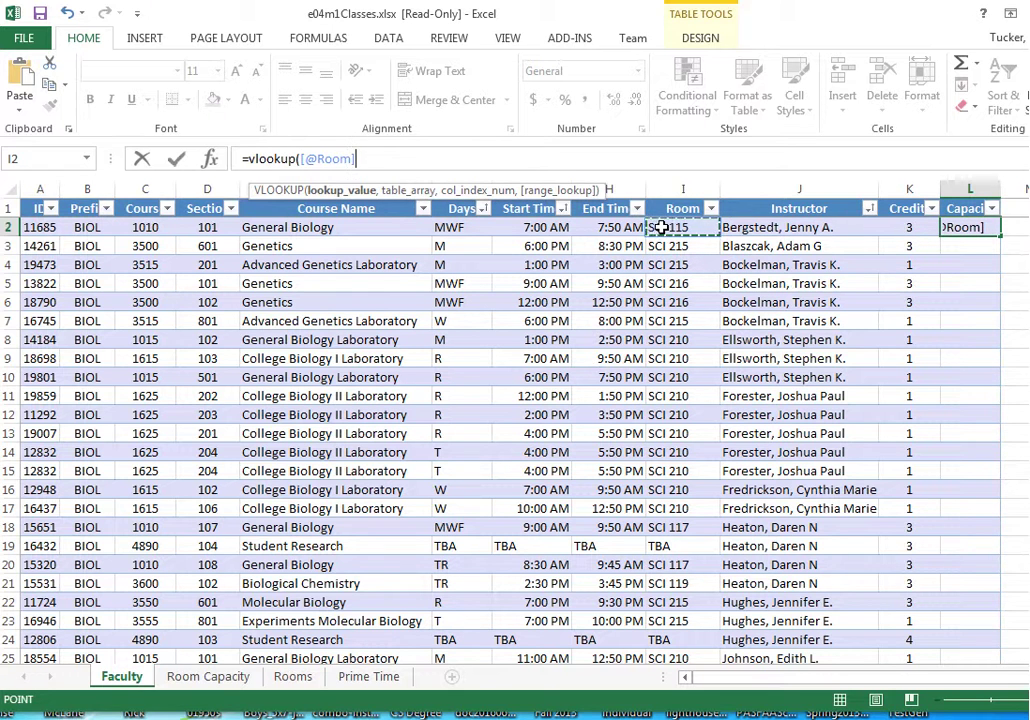
{"action": "type", "text": ","}
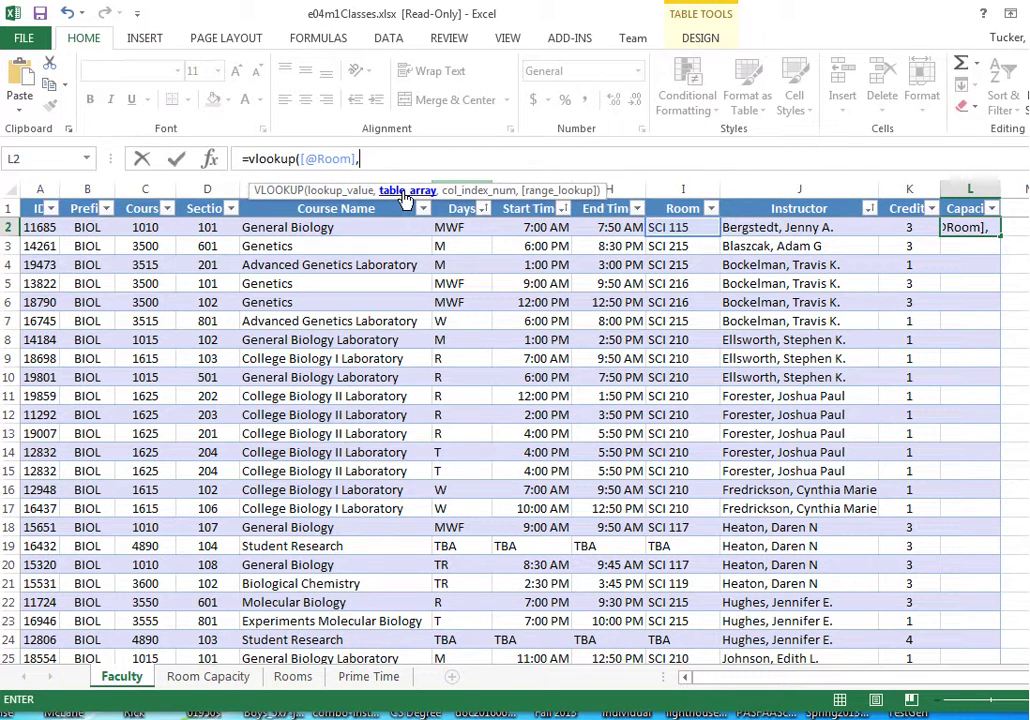
- Complete the VLOOKUP with the capacity range A2:B9 on the Room Capacity sheet as table array and column index 2
{"action": "left_click", "coordinate": [215, 680]}
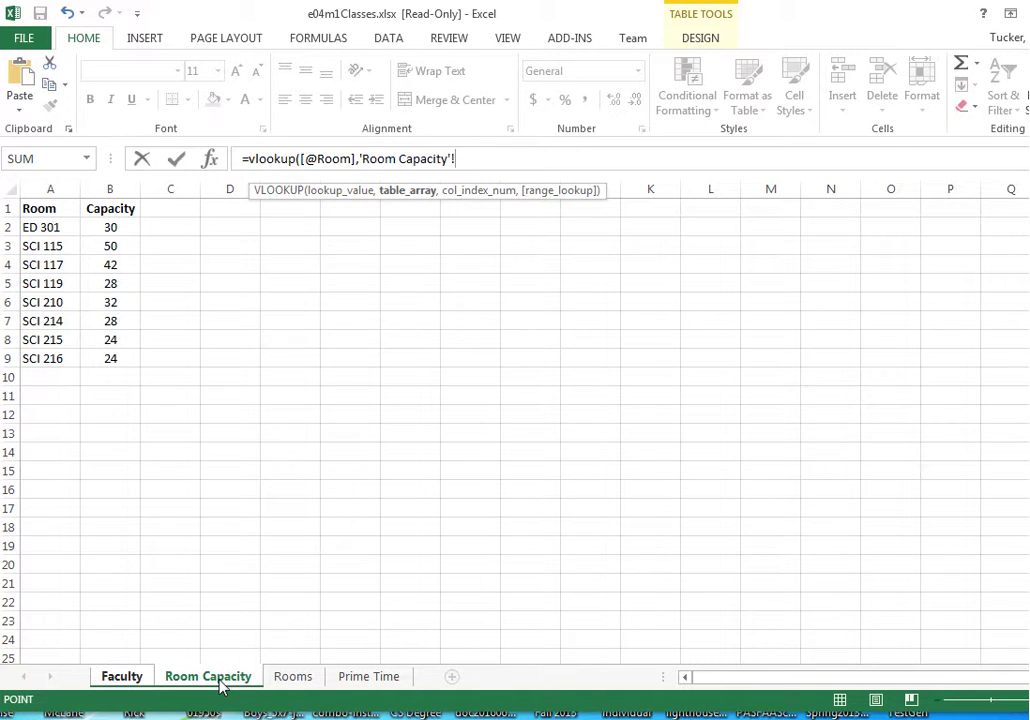
{"action": "left_click", "coordinate": [45, 230]}
{"action": "left_click_drag", "start_coordinate": [45, 230], "coordinate": [99, 357]}
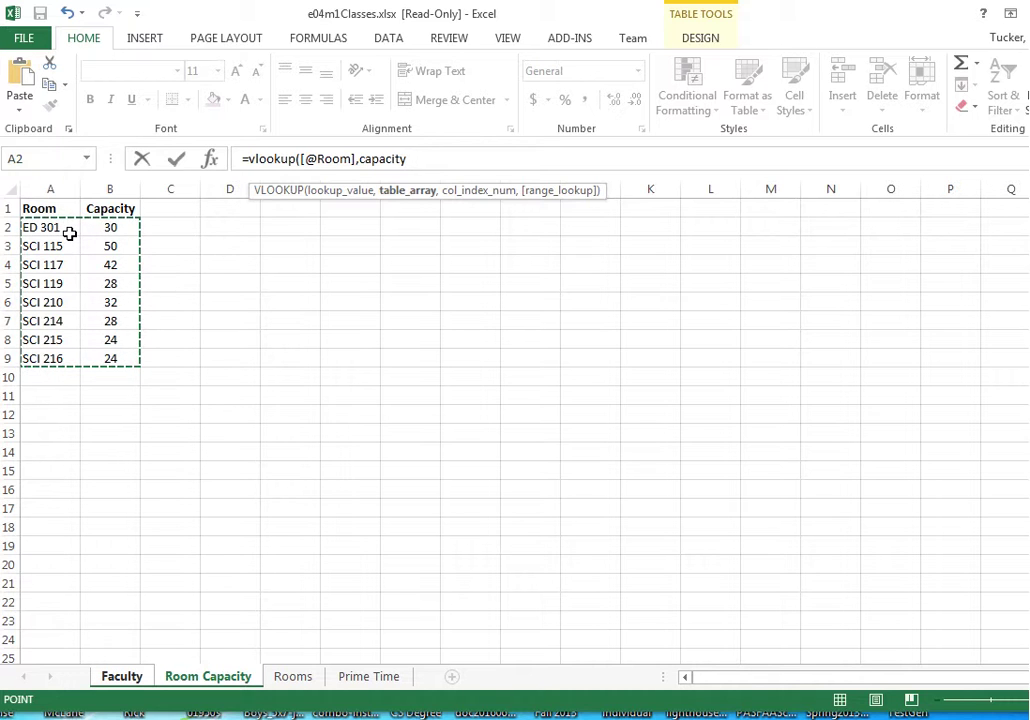
{"action": "type", "text": ",2"}
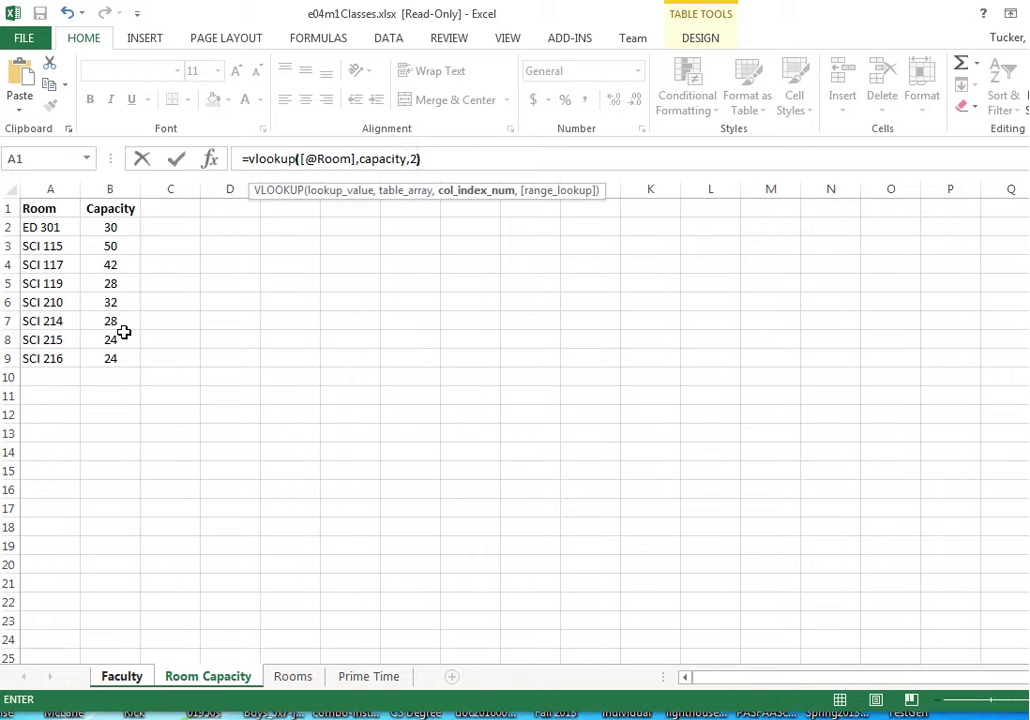
{"action": "left_click", "coordinate": [177, 165]}
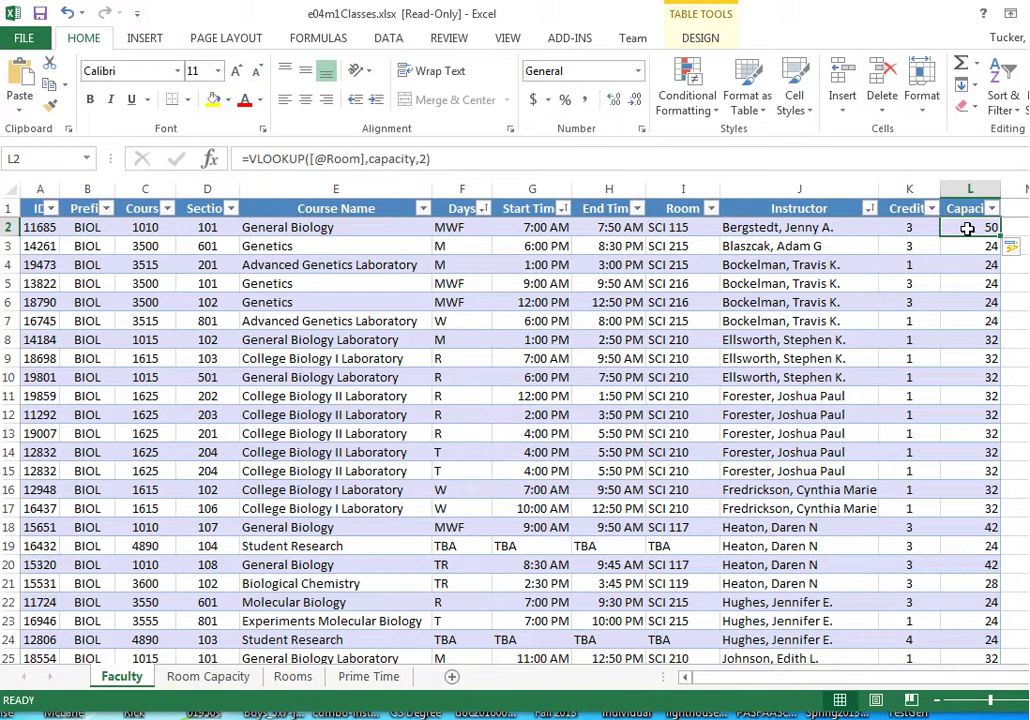
- Check the lookup formula and values down the Capacity column of the Faculty table
{"action": "key", "text": "Down"}
{"action": "key", "text": "Down"}
{"action": "key", "text": "Down"}
{"action": "key", "text": "Down"}
{"action": "key", "text": "Down"}
{"action": "key", "text": "Down"}
{"action": "key", "text": "Down"}
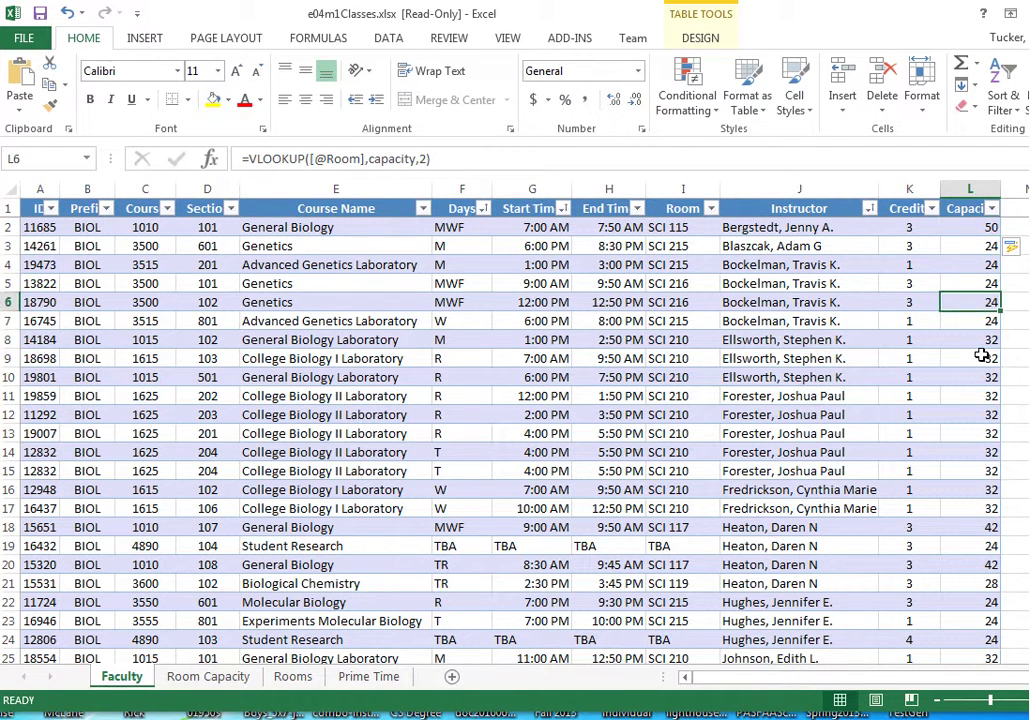
{"action": "left_click", "coordinate": [987, 411]}
{"action": "left_click", "coordinate": [960, 228]}
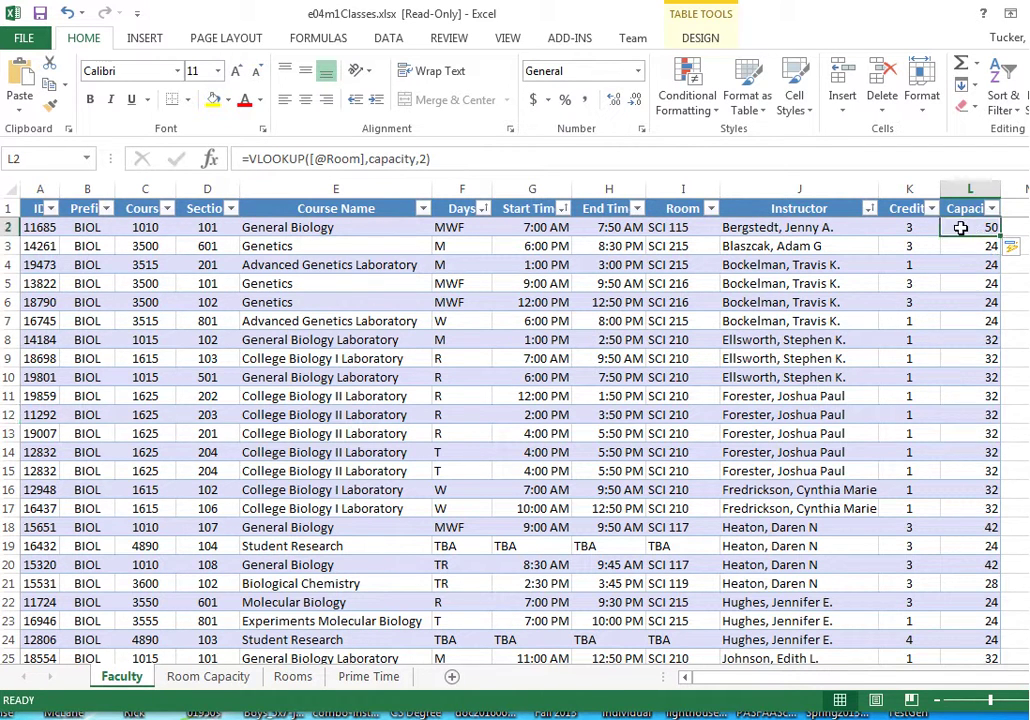
{"action": "left_click", "coordinate": [985, 396]}
{"action": "scroll", "coordinate": [970, 391], "scroll_direction": "down", "scroll_amount": 4}
{"action": "scroll", "coordinate": [970, 391], "scroll_direction": "down", "scroll_amount": 8}
{"action": "scroll", "coordinate": [965, 391], "scroll_direction": "up", "scroll_amount": 12}
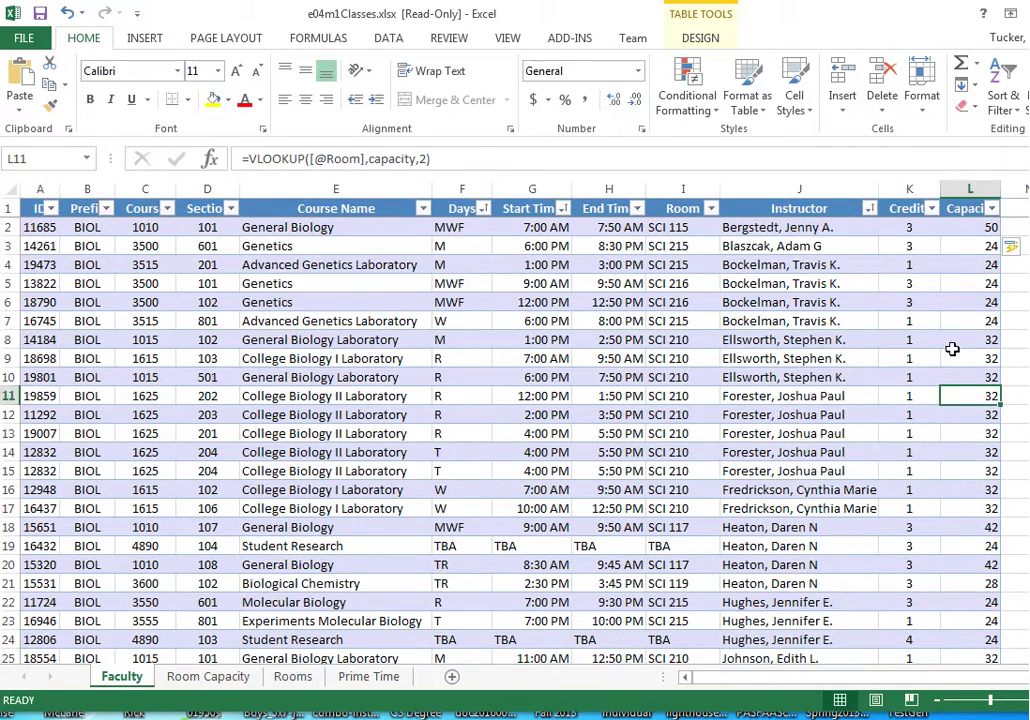
- Compare the capacities in the Faculty table with the room list on the Room Capacity sheet, including rows further down
{"action": "left_click", "coordinate": [968, 339]}
{"action": "left_click", "coordinate": [961, 321]}
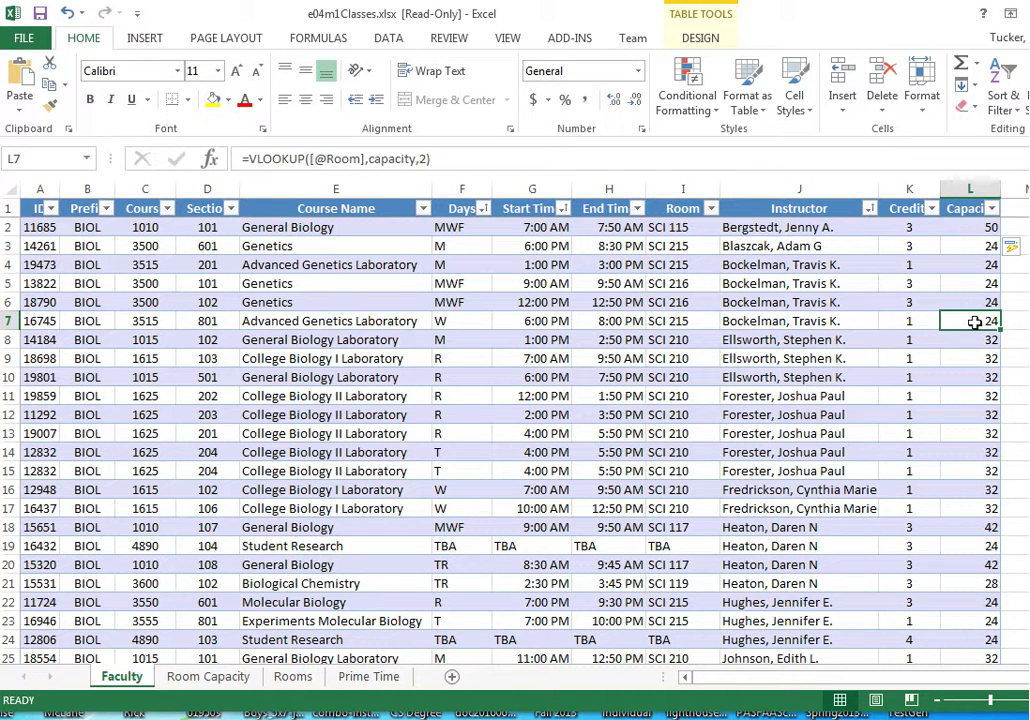
{"action": "left_click", "coordinate": [207, 677]}
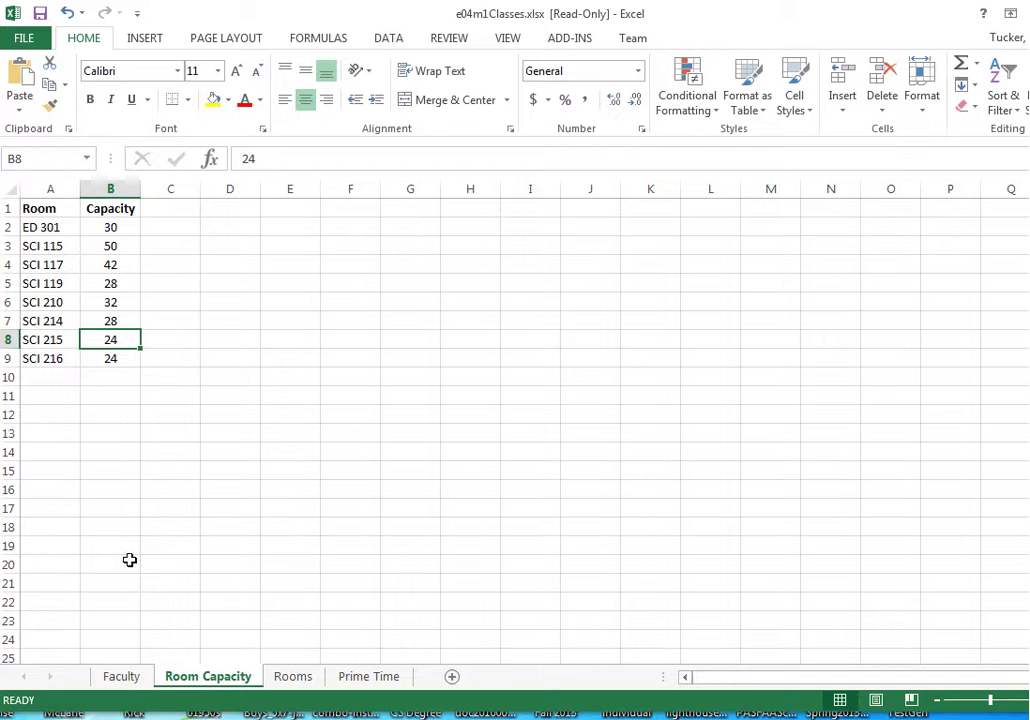
{"action": "left_click", "coordinate": [119, 677]}
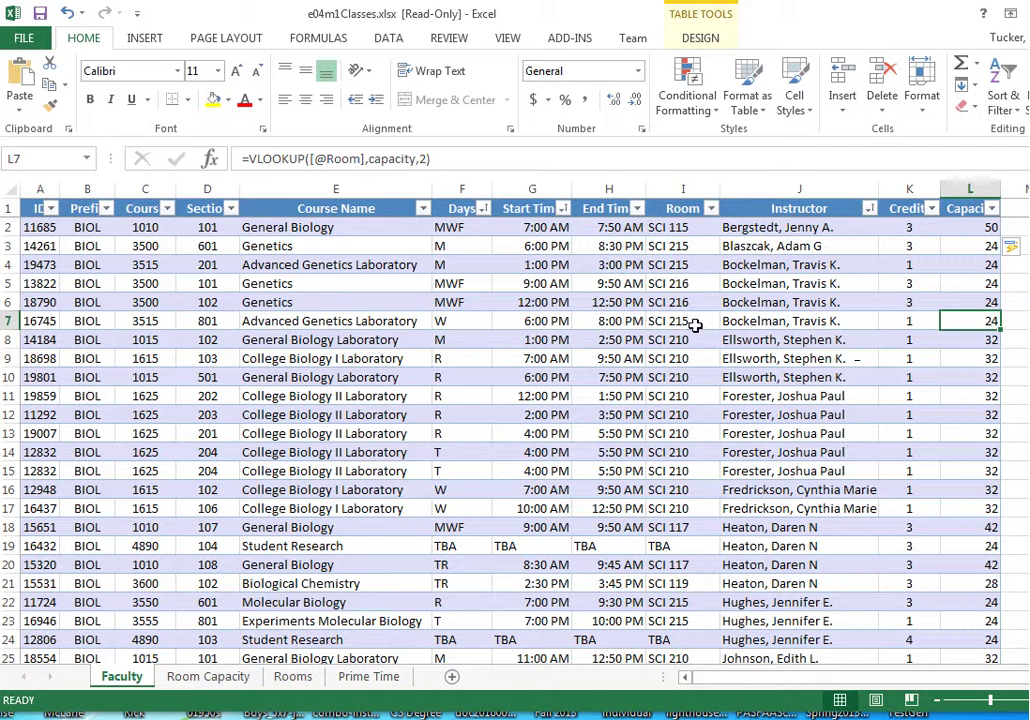
{"action": "left_click", "coordinate": [195, 682]}
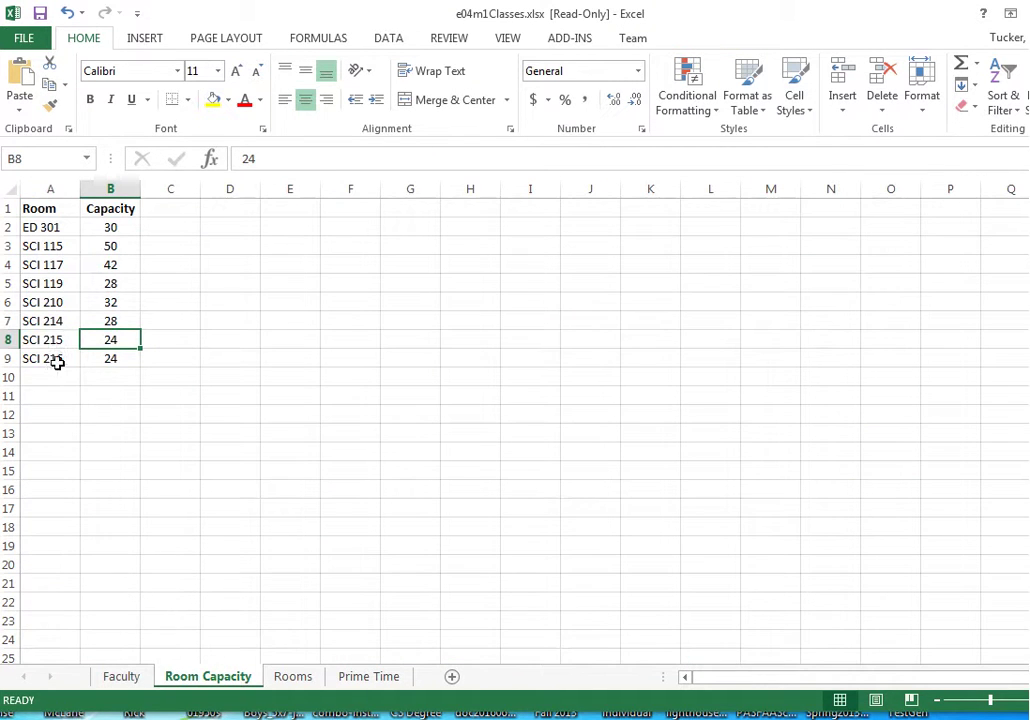
{"action": "left_click", "coordinate": [118, 679]}
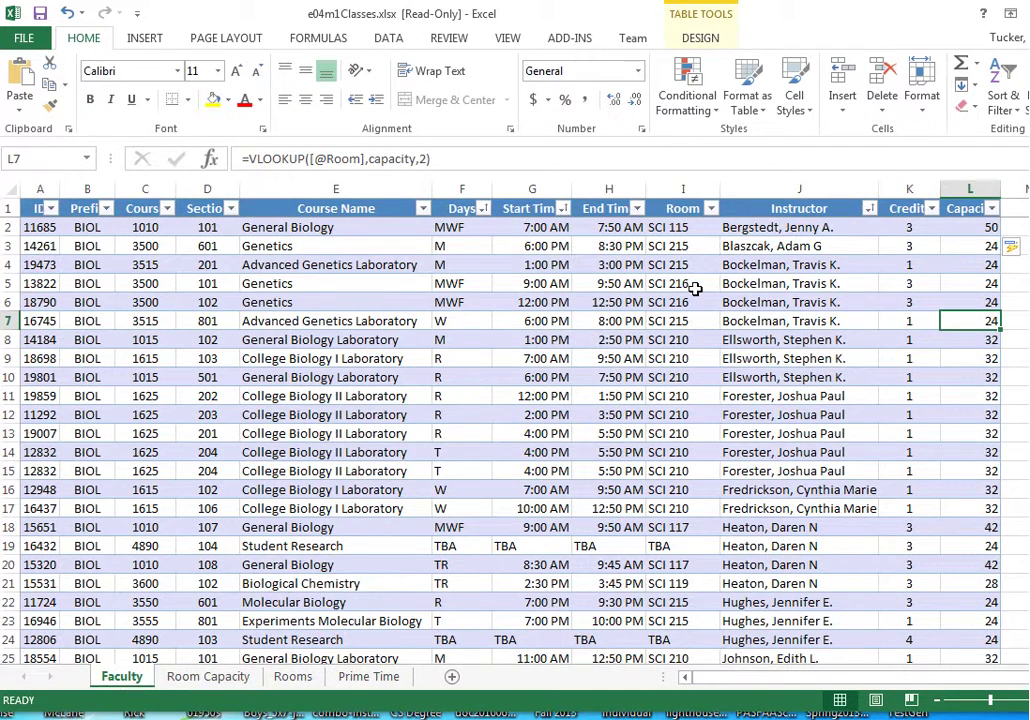
{"action": "scroll", "coordinate": [693, 415], "scroll_direction": "down", "scroll_amount": 1}
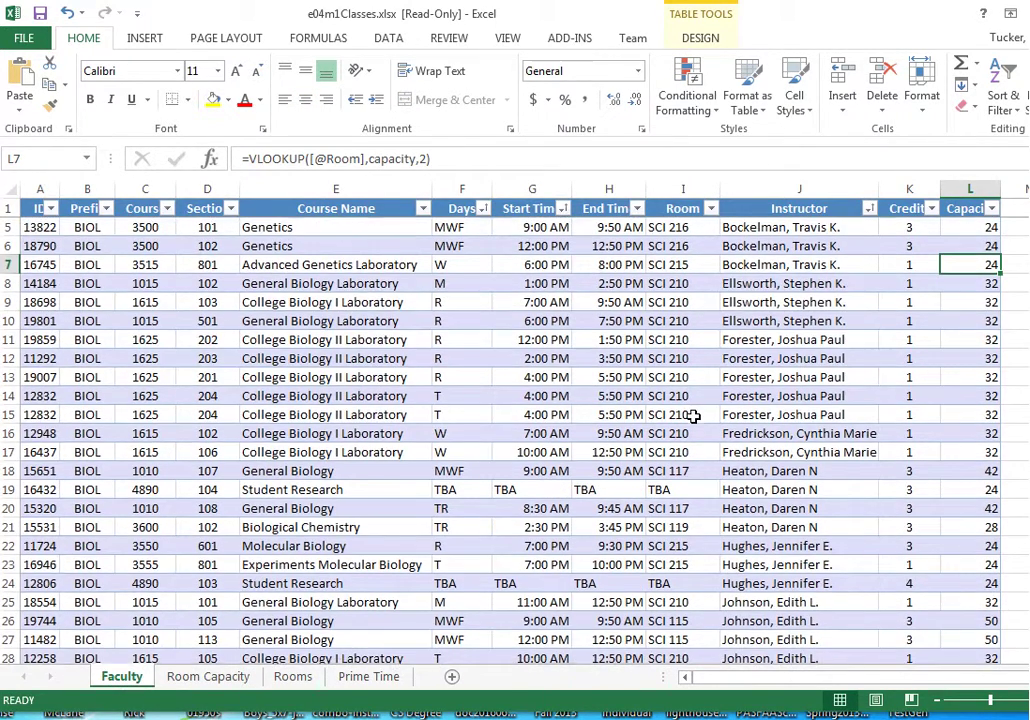
{"action": "scroll", "coordinate": [693, 415], "scroll_direction": "down", "scroll_amount": 1}
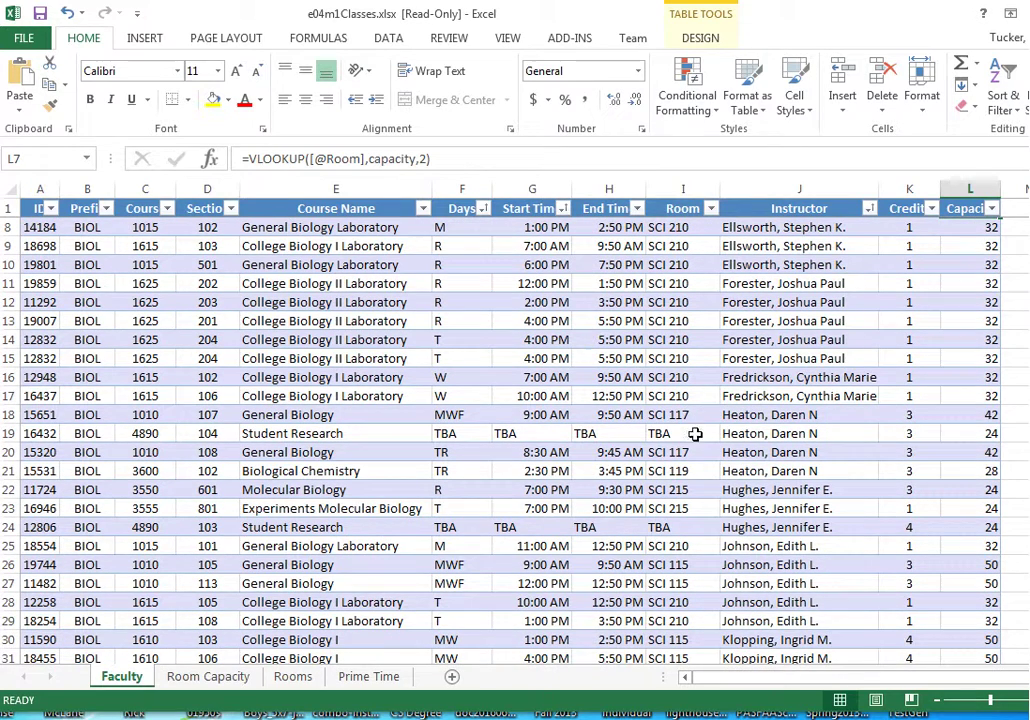
- Check the TBA room in row 19 of the Faculty table and its capacity against the rooms listed on the Room Capacity sheet
{"action": "left_click", "coordinate": [661, 437]}
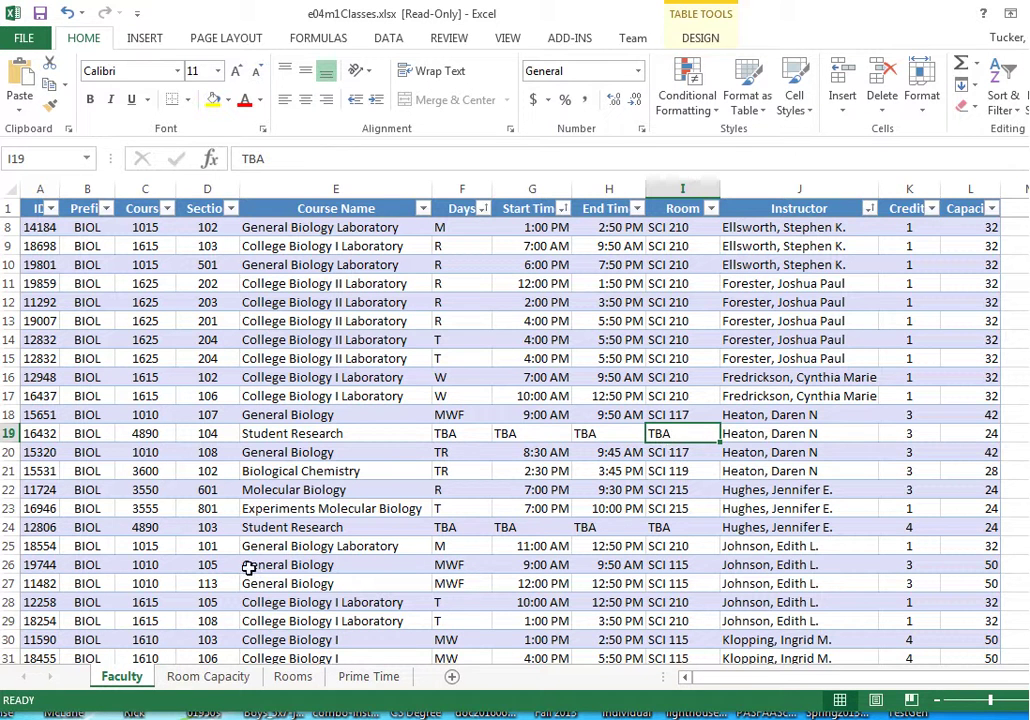
{"action": "left_click", "coordinate": [196, 680]}
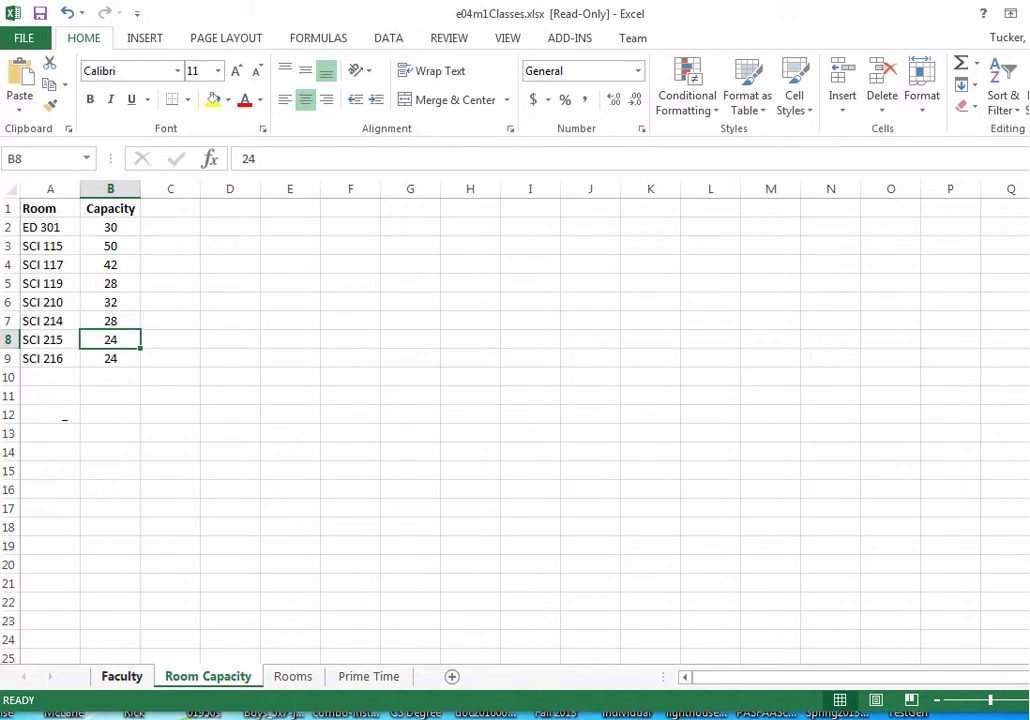
{"action": "left_click", "coordinate": [115, 680]}
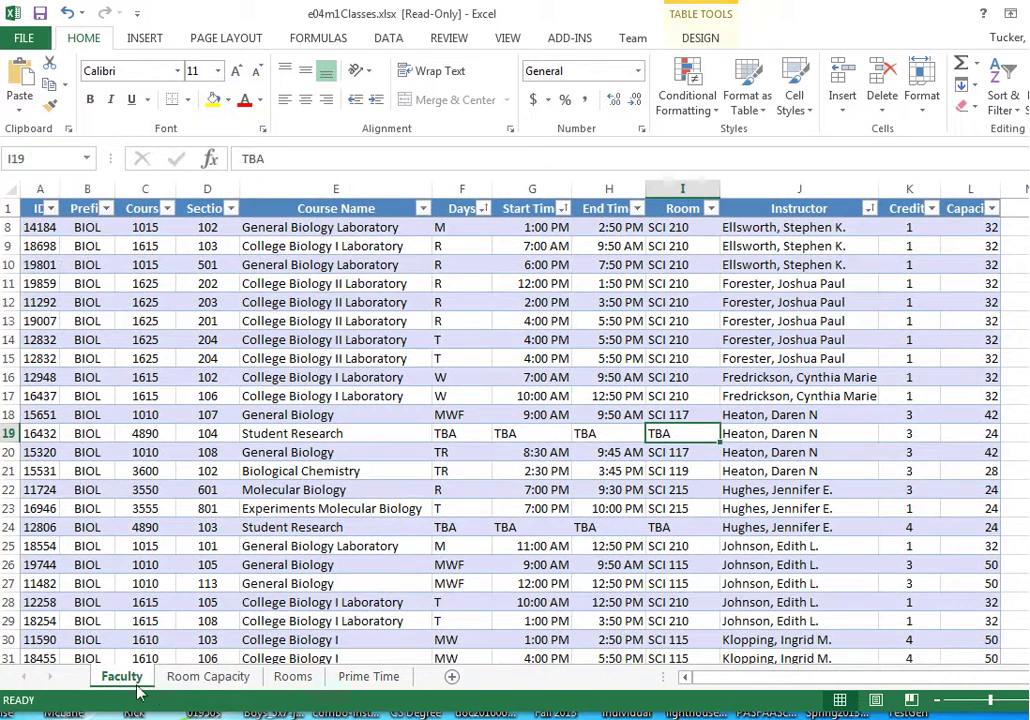
{"action": "left_click", "coordinate": [207, 678]}
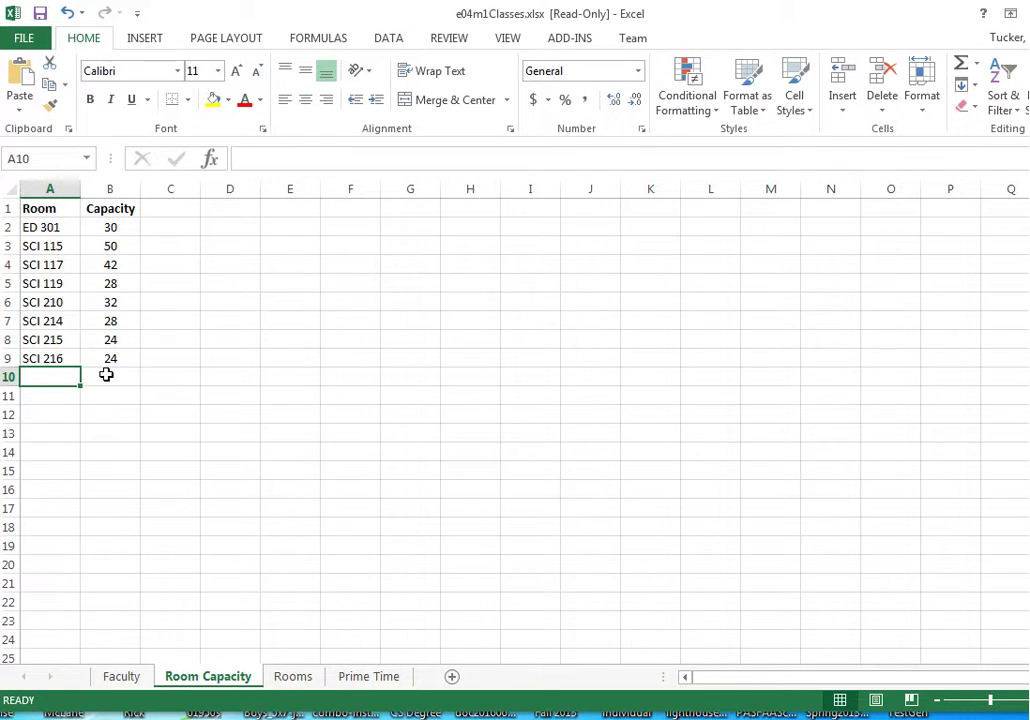
{"action": "left_click", "coordinate": [124, 675]}
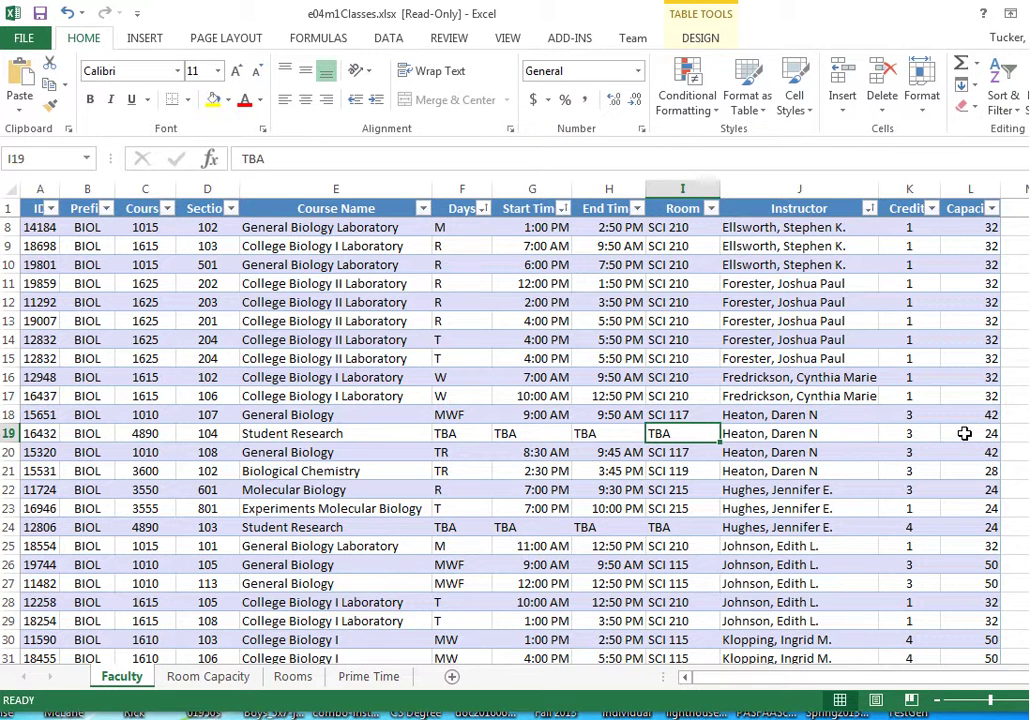
{"action": "left_click", "coordinate": [203, 675]}
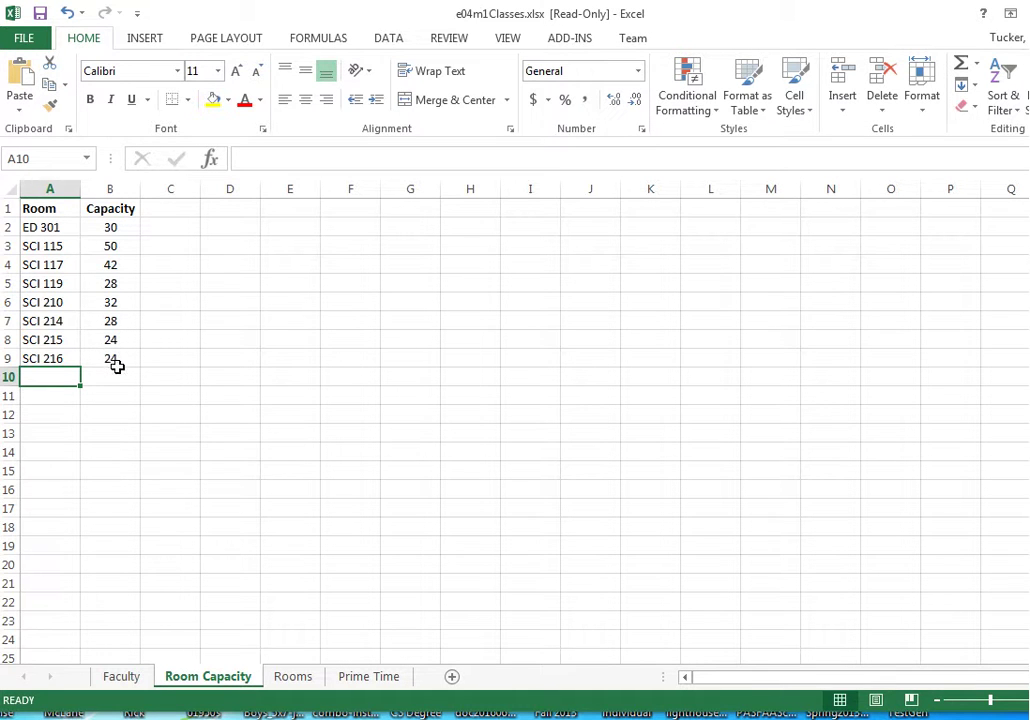
- Review the Room and Capacity columns throughout the Faculty table, from the first rows to those further down
{"action": "left_click", "coordinate": [113, 679]}
{"action": "scroll", "coordinate": [874, 380], "scroll_direction": "down", "scroll_amount": 7}
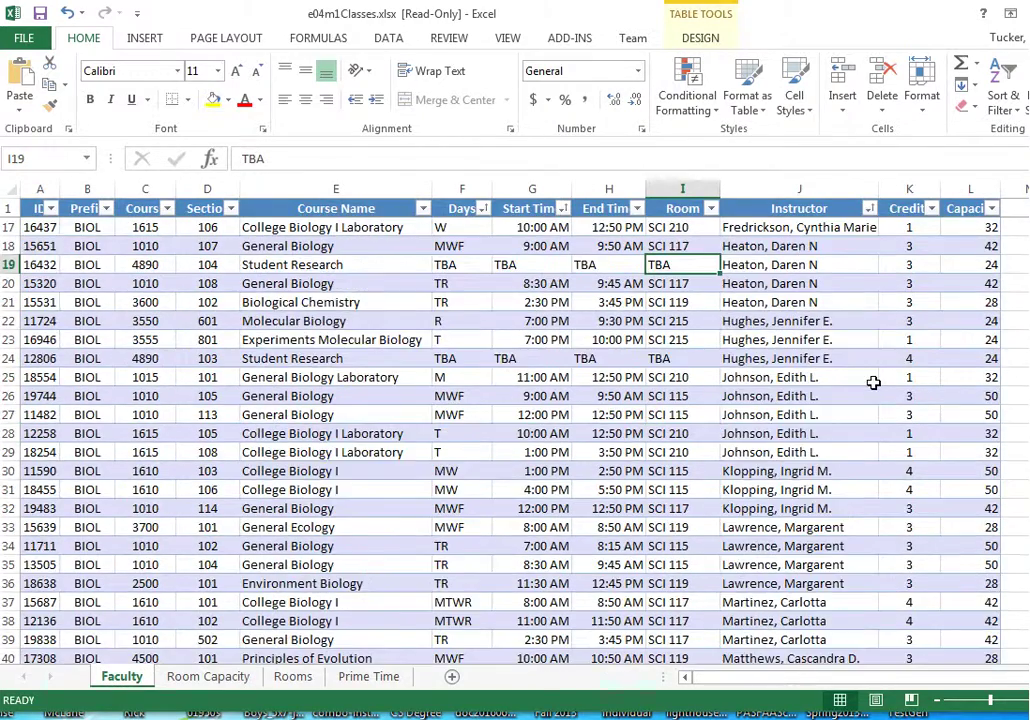
{"action": "scroll", "coordinate": [870, 385], "scroll_direction": "up", "scroll_amount": 9}
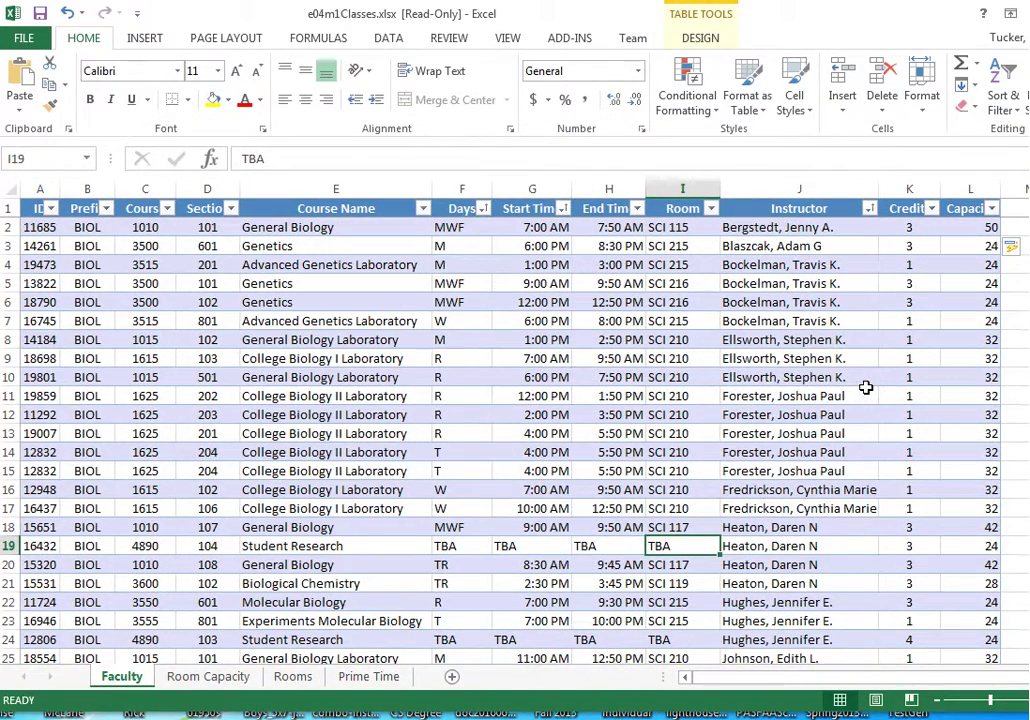
{"action": "scroll", "coordinate": [866, 385], "scroll_direction": "down", "scroll_amount": 12}
{"action": "scroll", "coordinate": [927, 406], "scroll_direction": "up", "scroll_amount": 3}
{"action": "scroll", "coordinate": [925, 406], "scroll_direction": "up", "scroll_amount": 9}
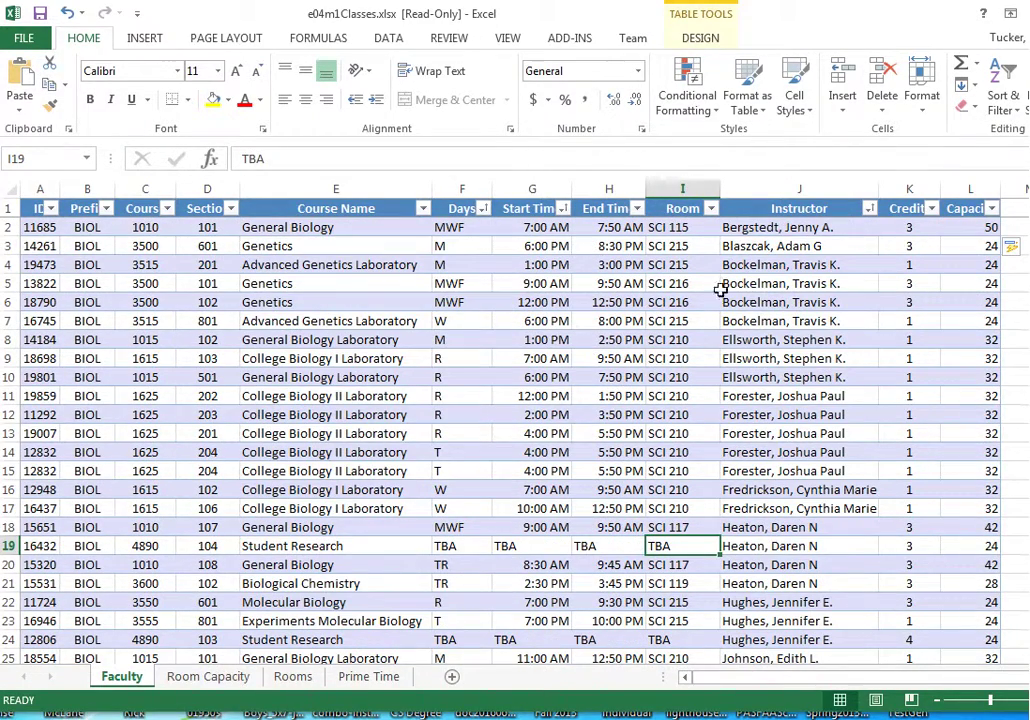